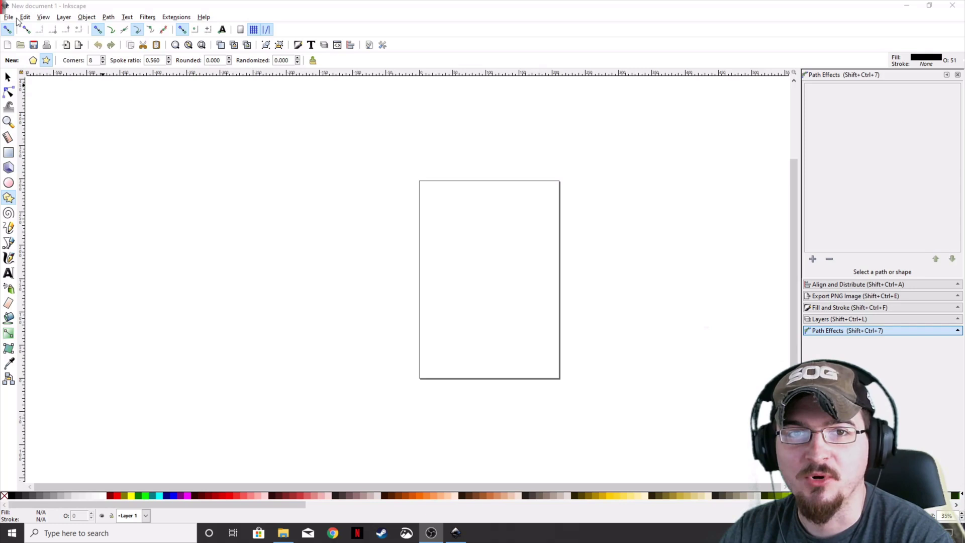
# Step: Turn off Show page border in Document Properties
pyautogui.click(9, 17)
pyautogui.click(60, 181)
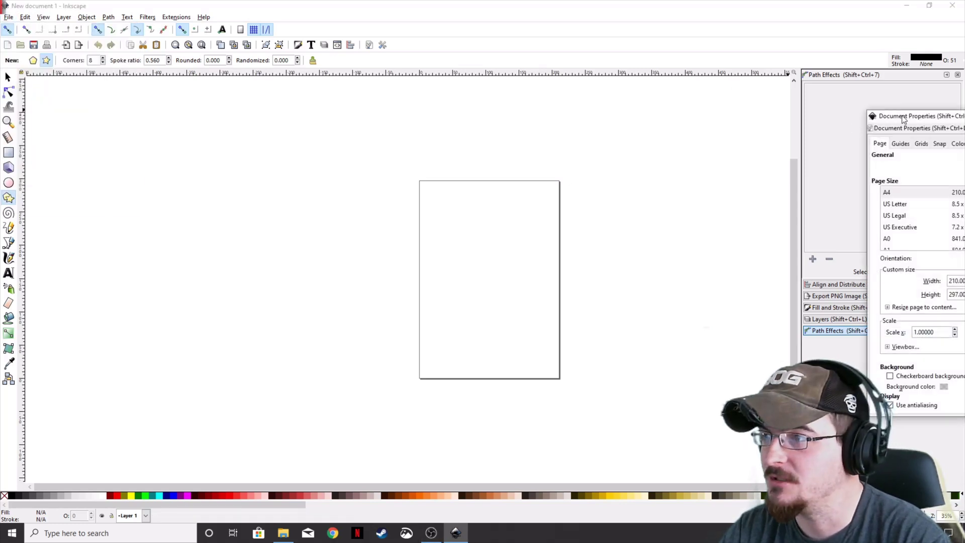
pyautogui.click(713, 359)
pyautogui.click(817, 112)
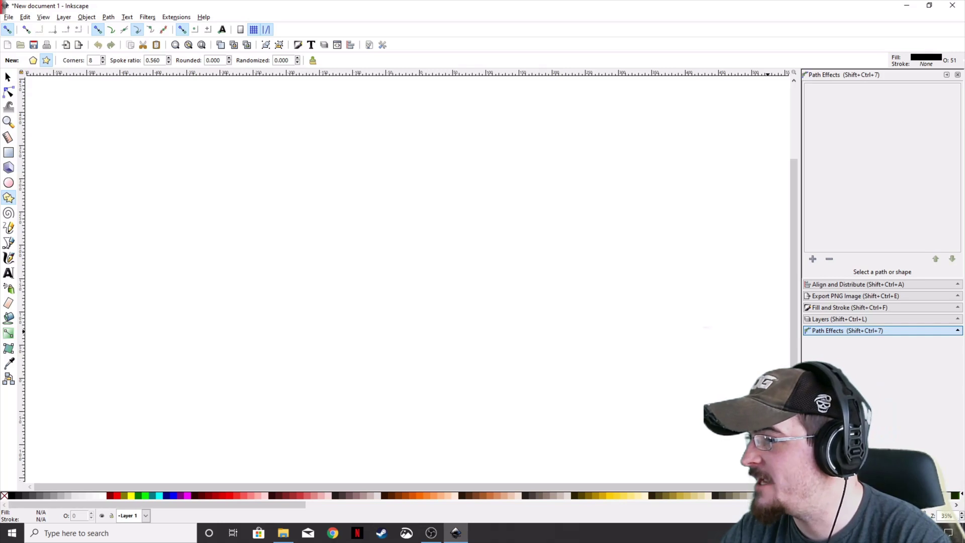
# Step: Import the green Gorhamian logo PNG and move it toward the upper left
pyautogui.hotkey('ctrl', 'v')
pyautogui.click(556, 336)
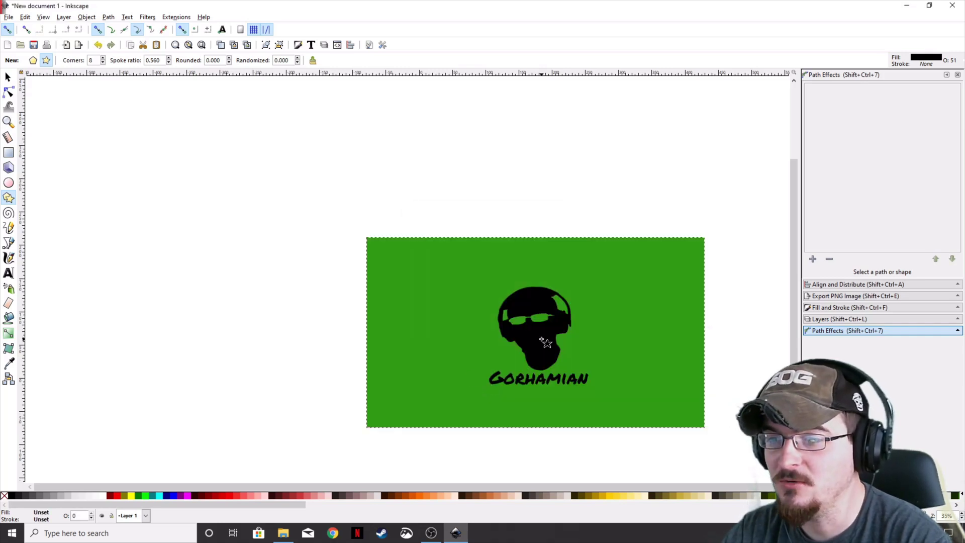
pyautogui.press('s')
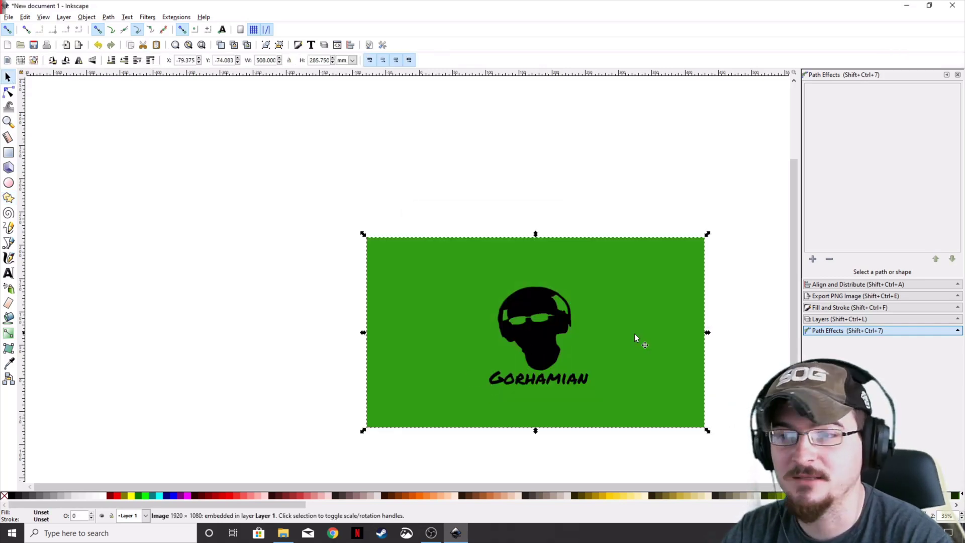
pyautogui.moveTo(543, 342); pyautogui.dragTo(390, 249)
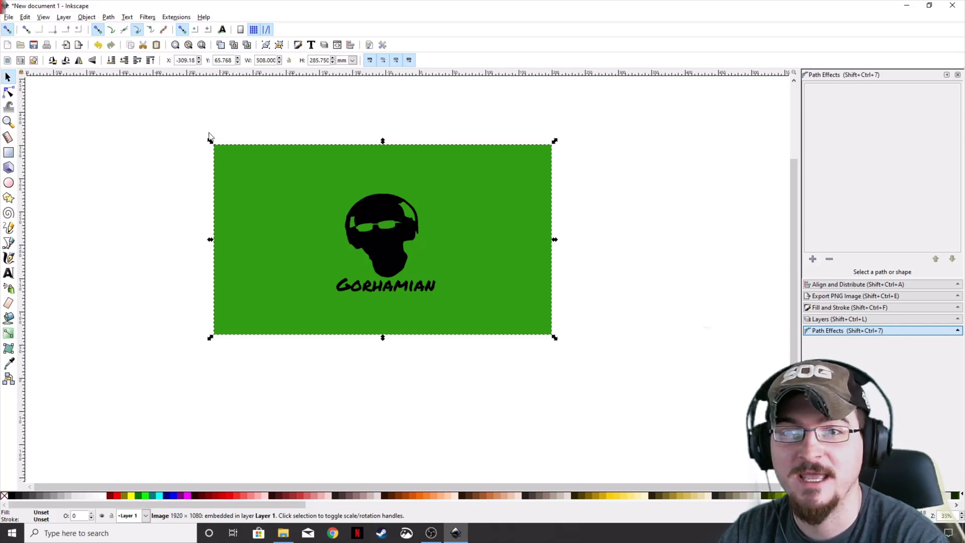
# Step: In Trace Bitmap, enable Remove background and Live Preview, and disable Smooth
pyautogui.click(108, 17)
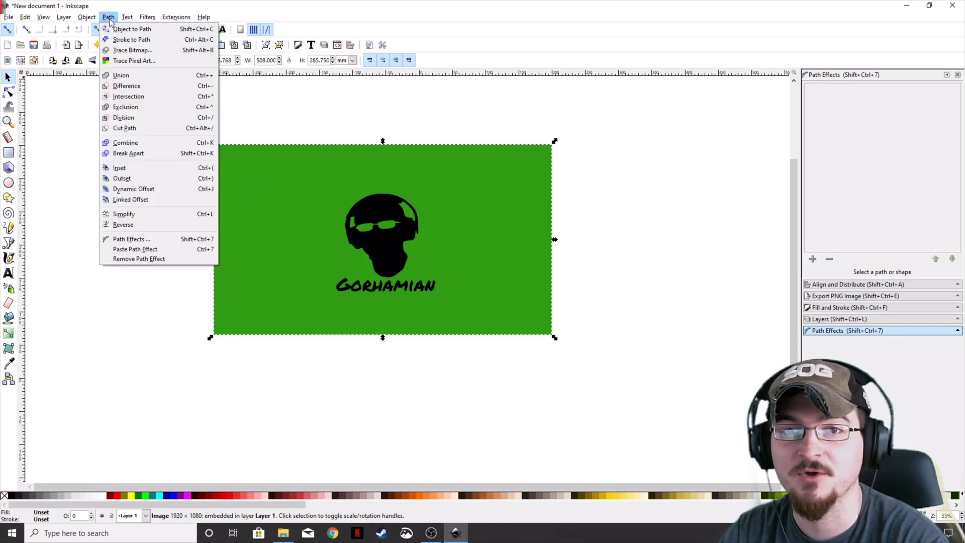
pyautogui.click(130, 55)
pyautogui.moveTo(832, 14); pyautogui.dragTo(746, 86)
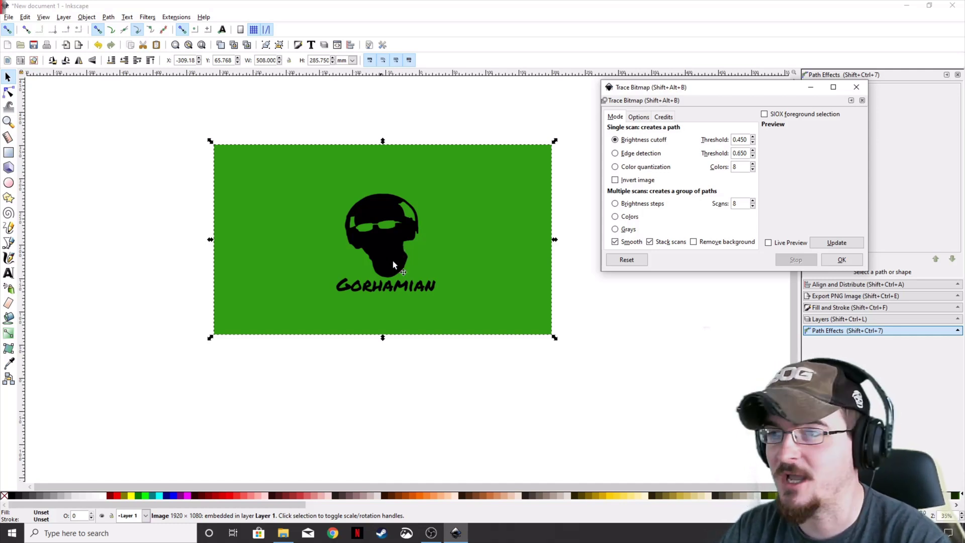
pyautogui.click(694, 242)
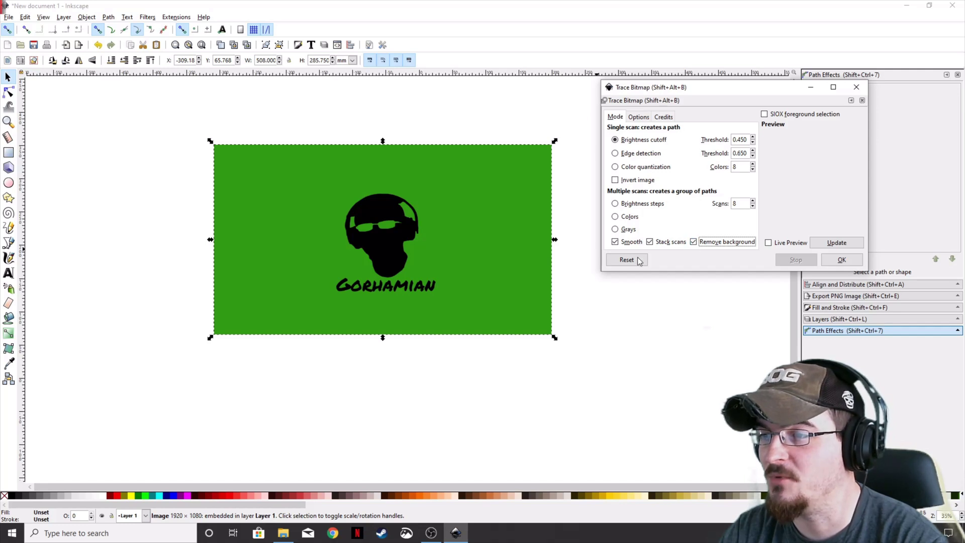
pyautogui.click(615, 242)
pyautogui.click(768, 243)
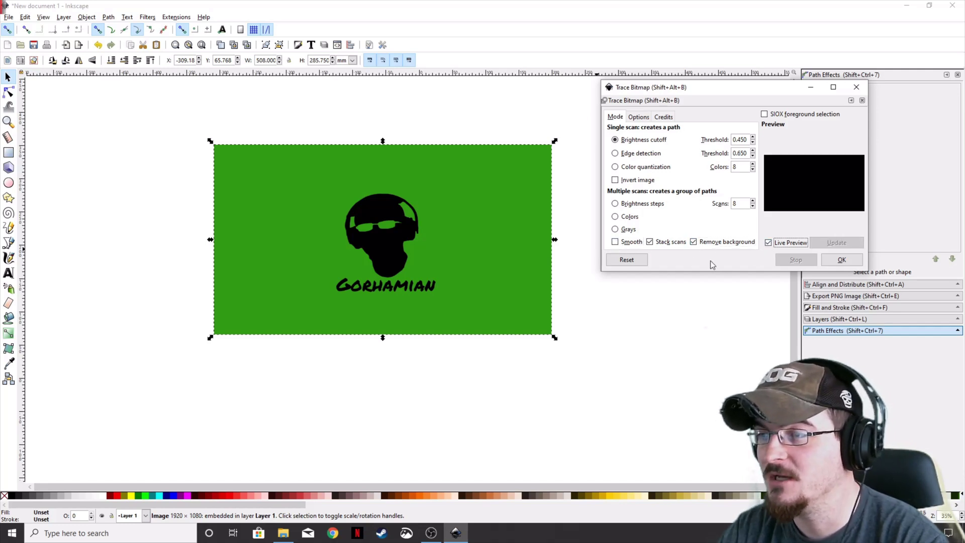
# Step: Trace with Edge detection at threshold 0 and place the black trace right of the image
pyautogui.click(615, 153)
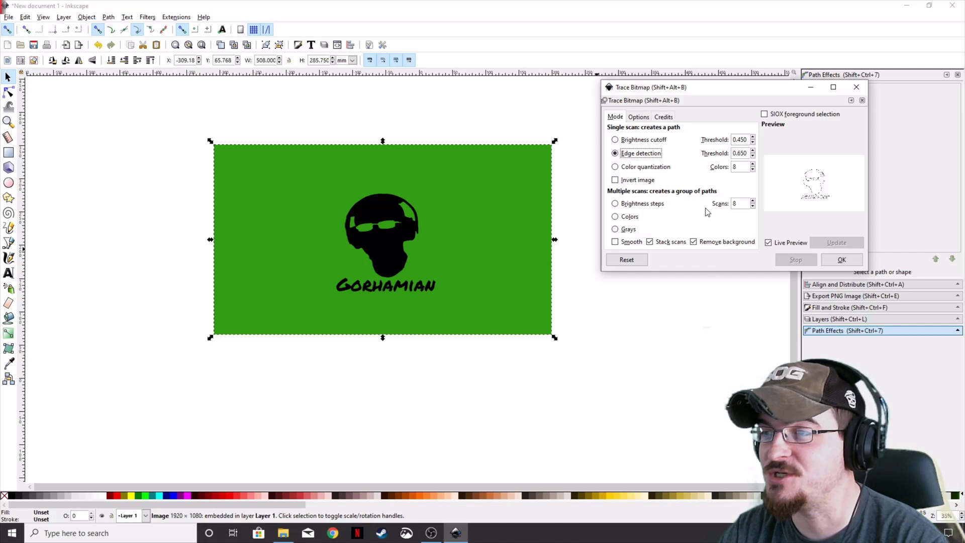
pyautogui.doubleClick(740, 153)
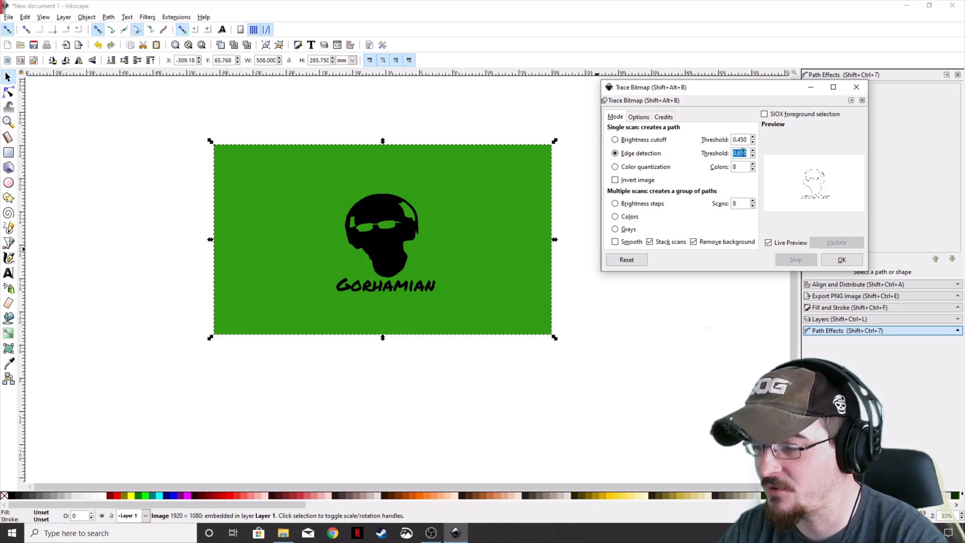
pyautogui.press('BackSpace')
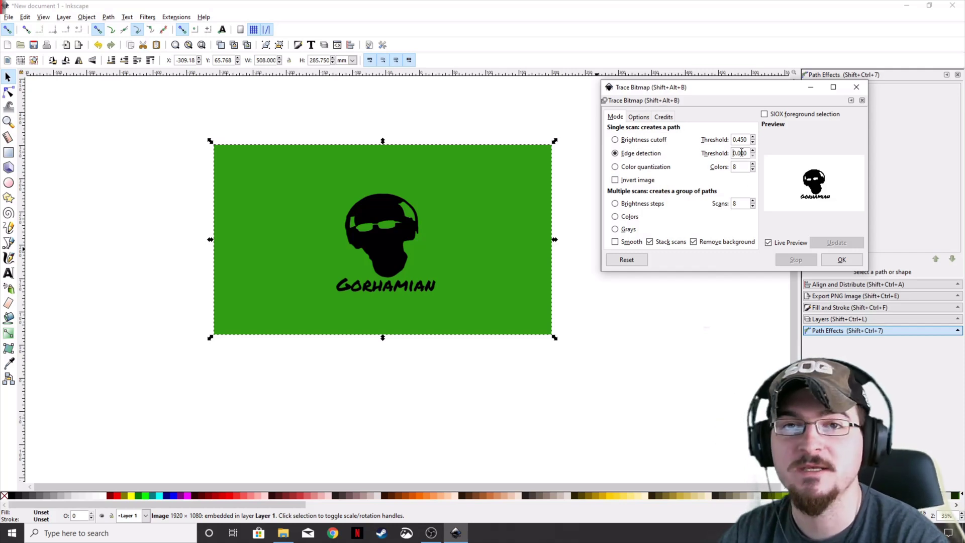
pyautogui.click(842, 260)
pyautogui.click(857, 87)
pyautogui.moveTo(375, 233)
pyautogui.mouseDown()
pyautogui.moveTo(726, 234)
pyautogui.moveTo(612, 216)
pyautogui.mouseUp()
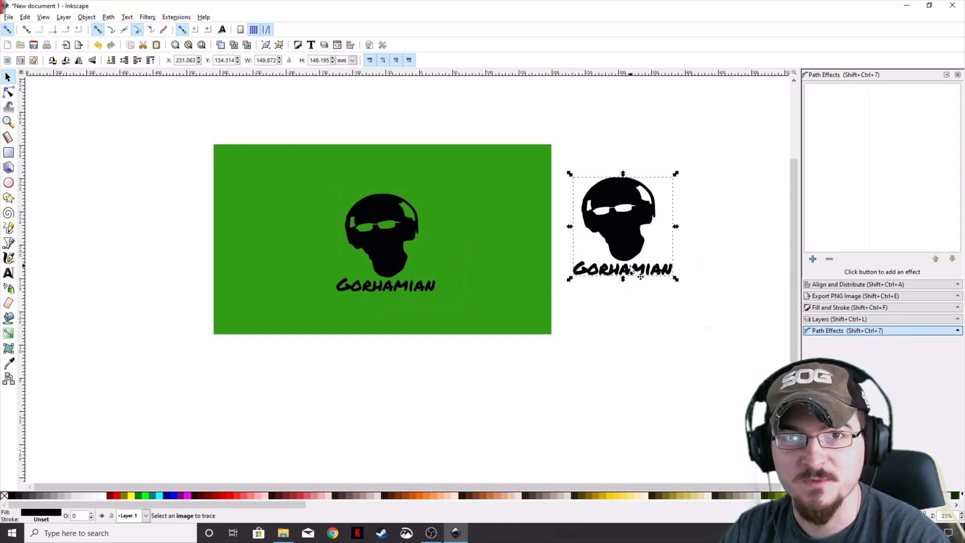
# Step: Delete the green bitmap and move the black traced logo to the canvas centre
pyautogui.click(463, 246)
pyautogui.press('Delete')
pyautogui.click(624, 220)
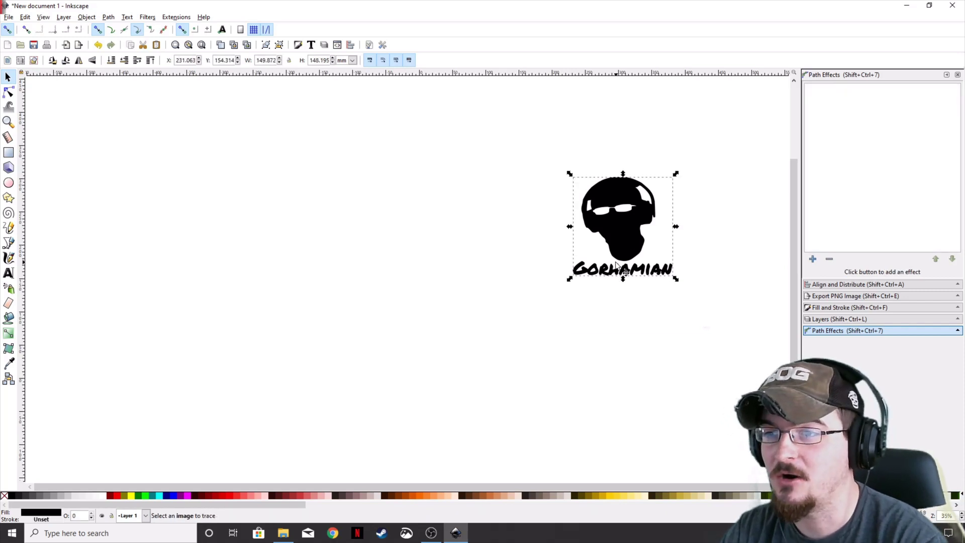
pyautogui.moveTo(625, 220)
pyautogui.mouseDown()
pyautogui.moveTo(348, 244)
pyautogui.moveTo(437, 216)
pyautogui.mouseUp()
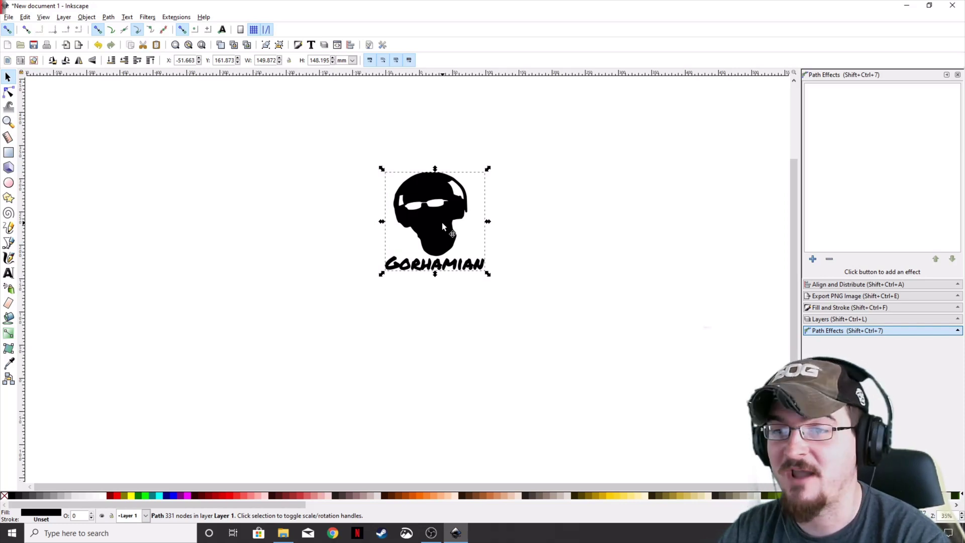
# Step: Save the drawing to the Desktop as 'Gorhamian Logo.svg'
pyautogui.moveTo(442, 222); pyautogui.dragTo(446, 230)
pyautogui.click(9, 17)
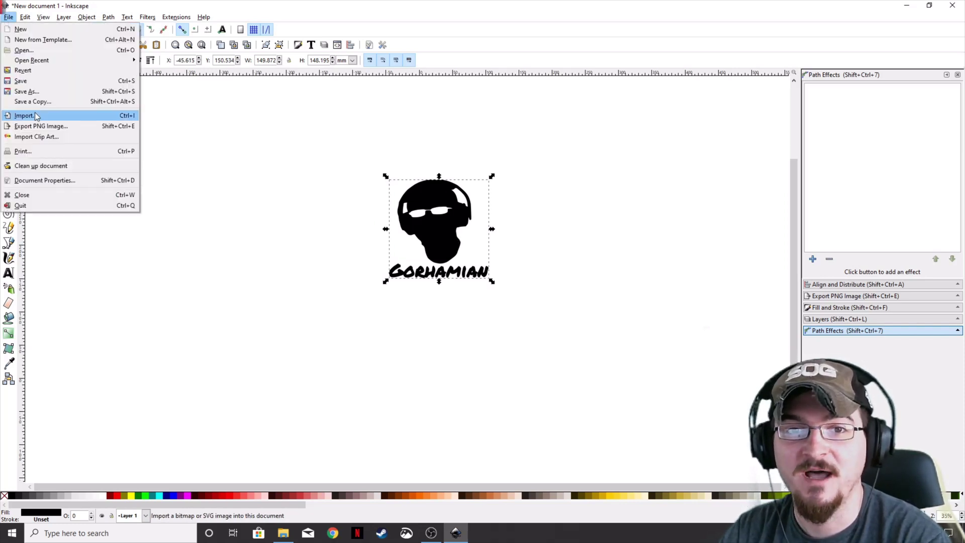
pyautogui.click(31, 92)
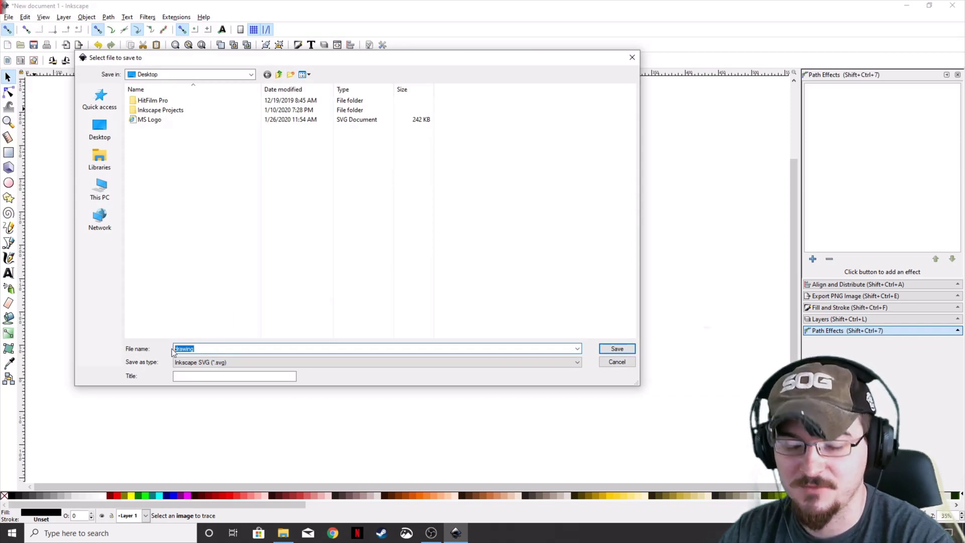
pyautogui.write('GO')
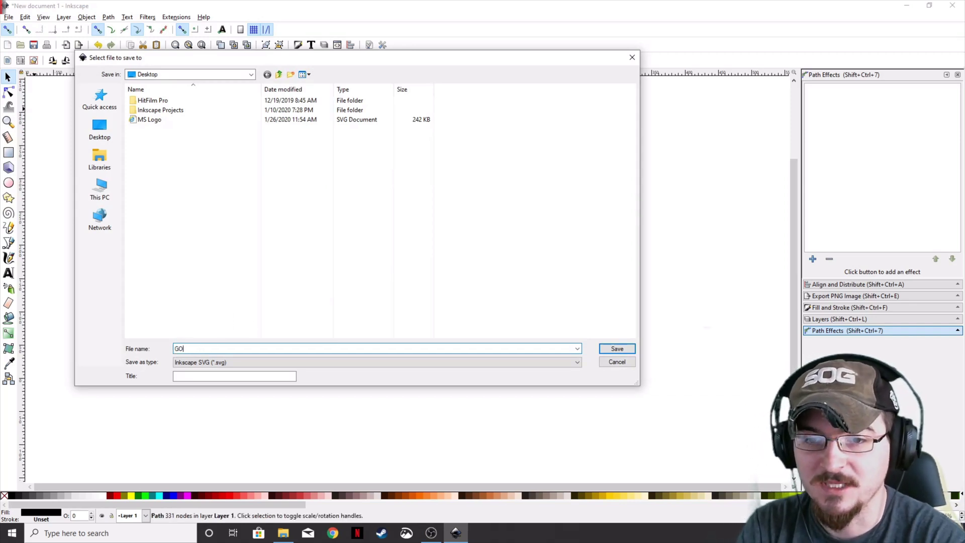
pyautogui.press('BackSpace')
pyautogui.write('orhamian')
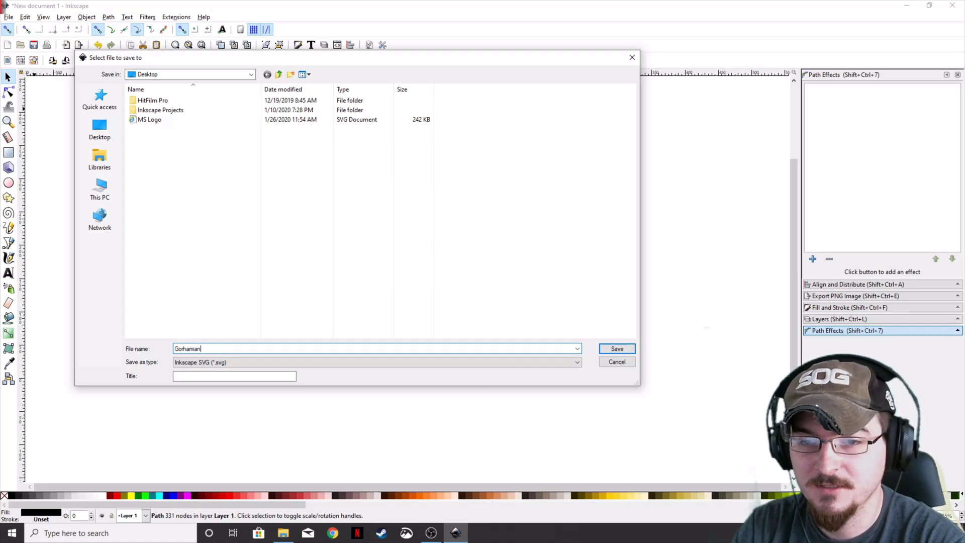
pyautogui.write(' Logo')
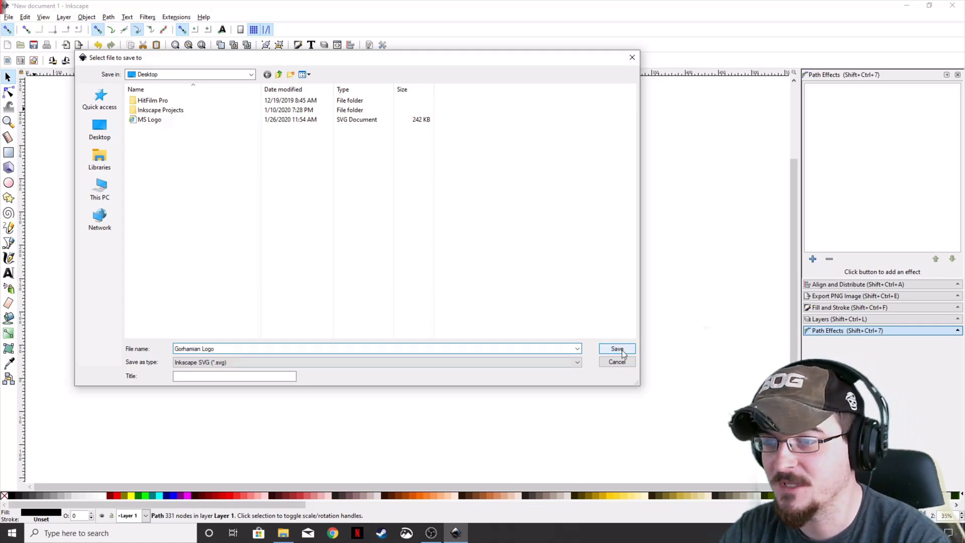
pyautogui.click(615, 350)
pyautogui.click(456, 252)
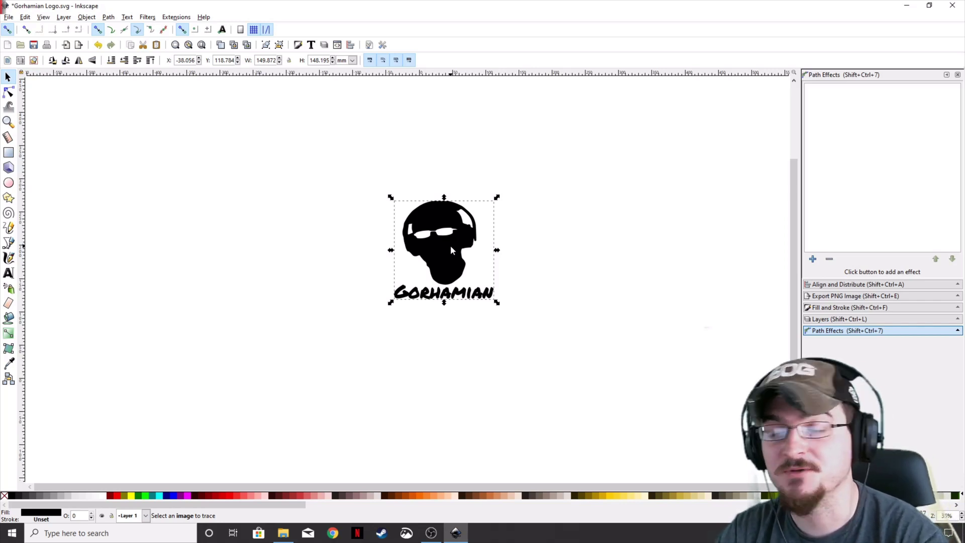
# Step: Launch Brother CanvasWorkspace from the desktop and close the Pattern Collection window
pyautogui.click(907, 5)
pyautogui.doubleClick(667, 70)
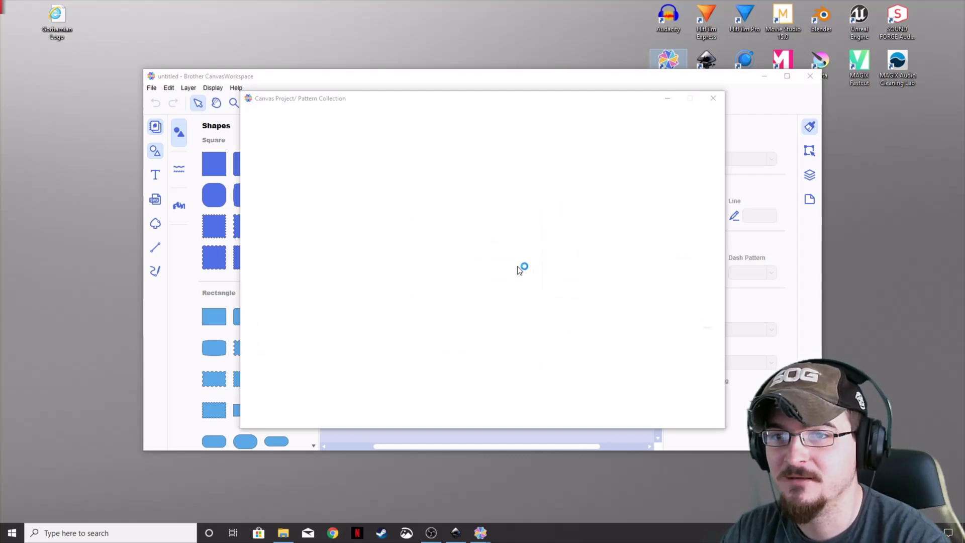
pyautogui.click(712, 99)
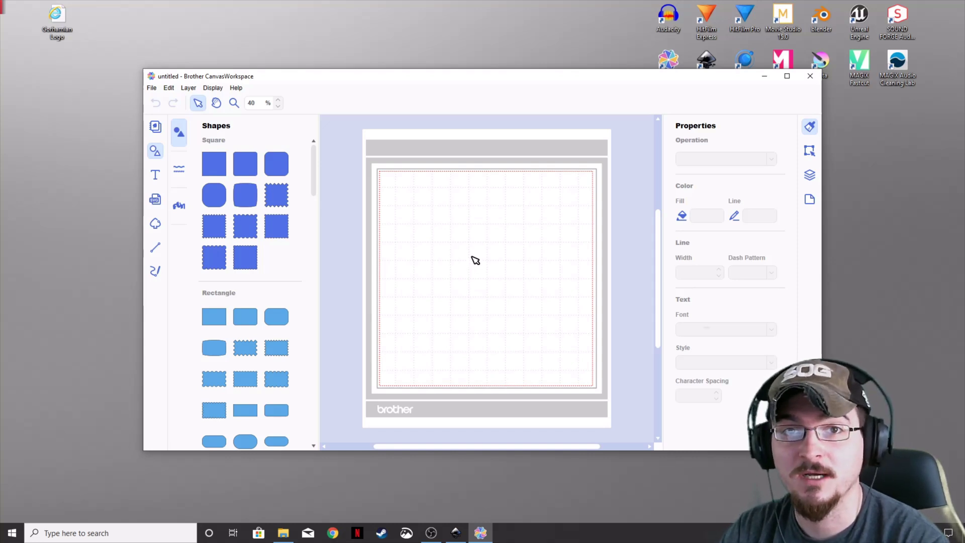
# Step: Import the Gorhamian Logo file from D:\Misfit Studios\Logos\Gorhamian Logo onto the mat
pyautogui.click(153, 89)
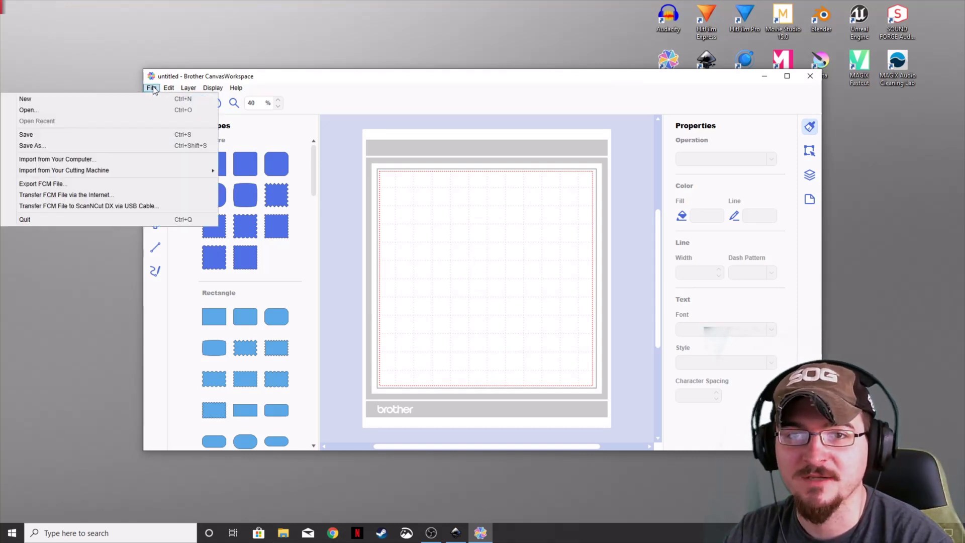
pyautogui.click(77, 160)
pyautogui.click(180, 275)
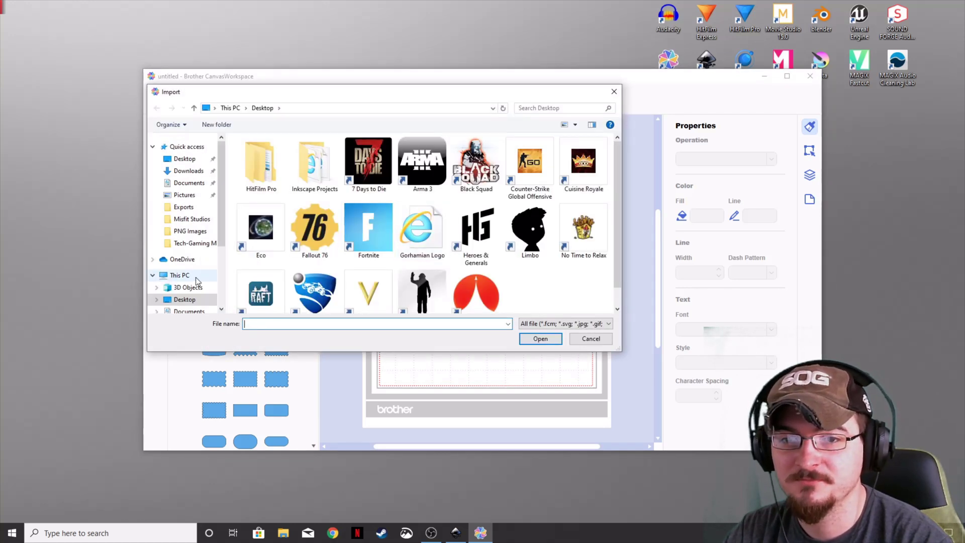
pyautogui.doubleClick(411, 270)
pyautogui.scroll(-3, 301, 272)
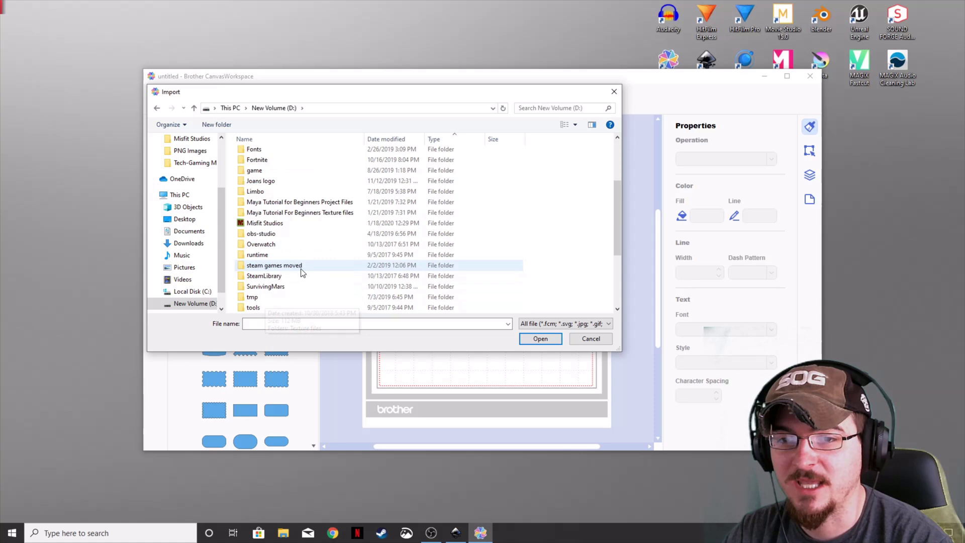
pyautogui.doubleClick(265, 224)
pyautogui.doubleClick(375, 163)
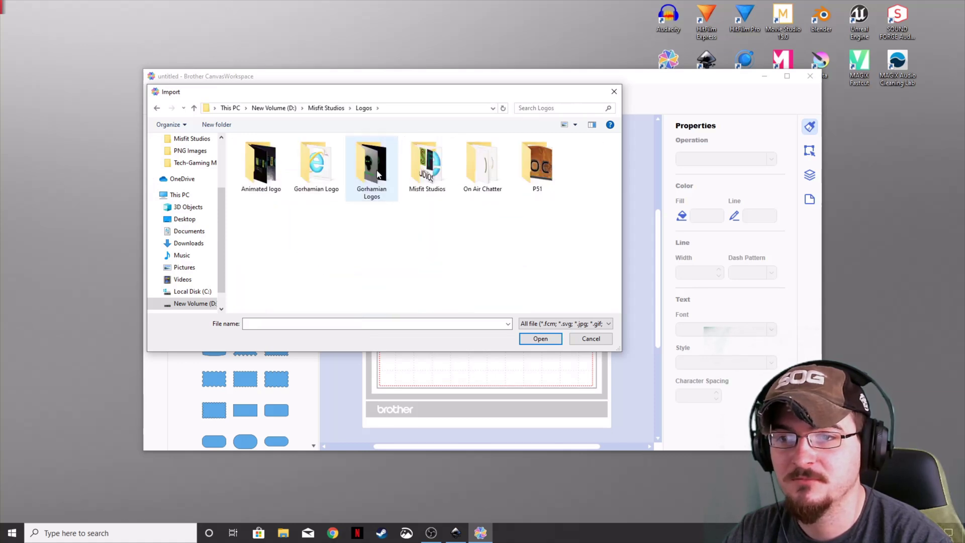
pyautogui.doubleClick(317, 173)
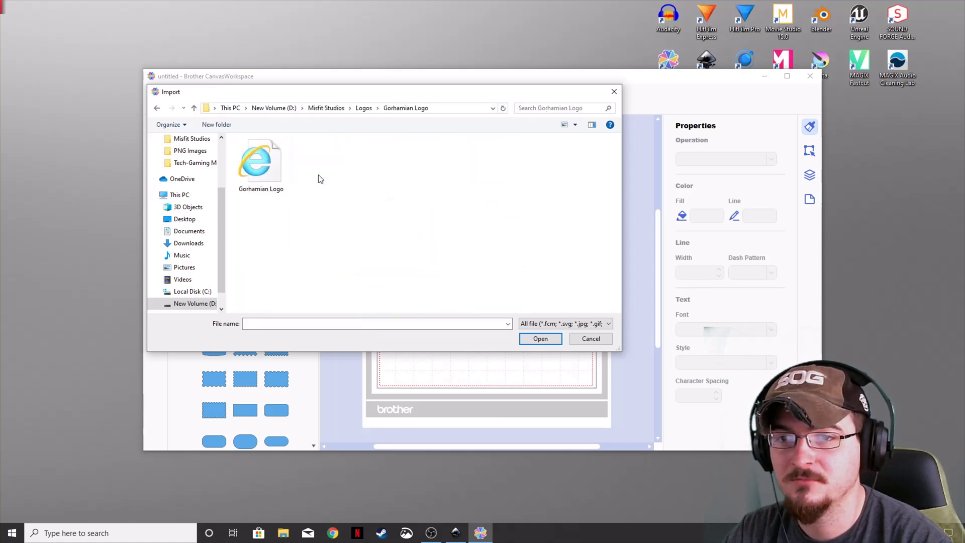
pyautogui.click(261, 159)
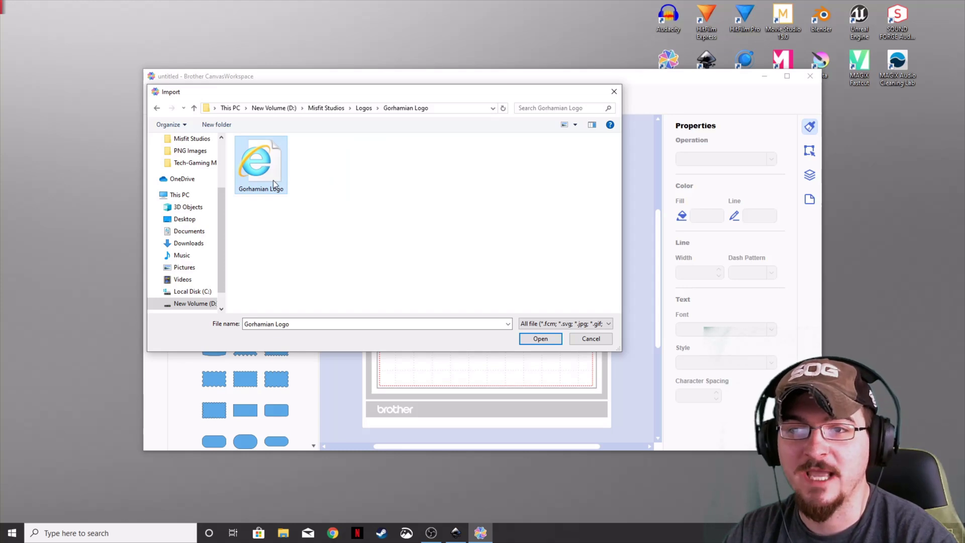
pyautogui.click(556, 338)
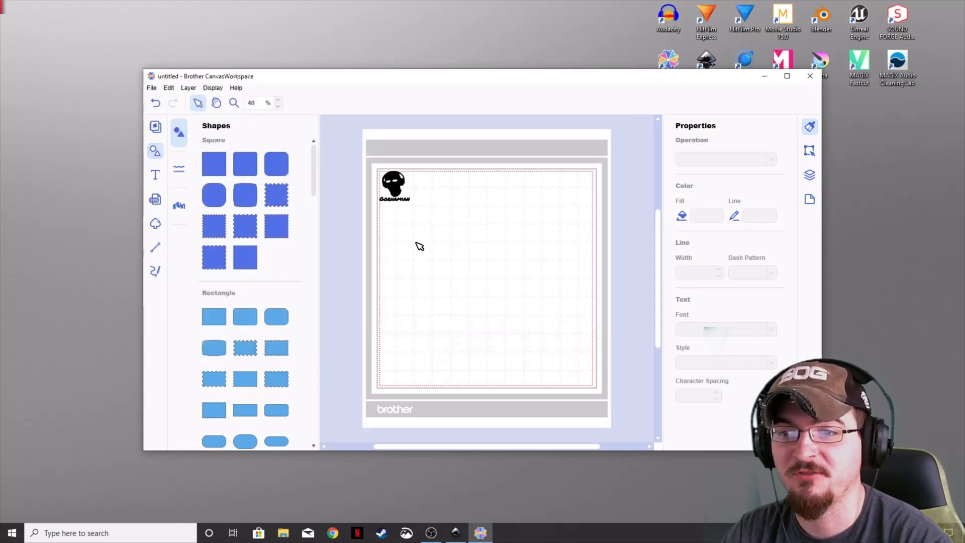
# Step: Move the logo inside the red cutting boundary near the top-left and reselect it
pyautogui.moveTo(438, 214); pyautogui.dragTo(474, 263)
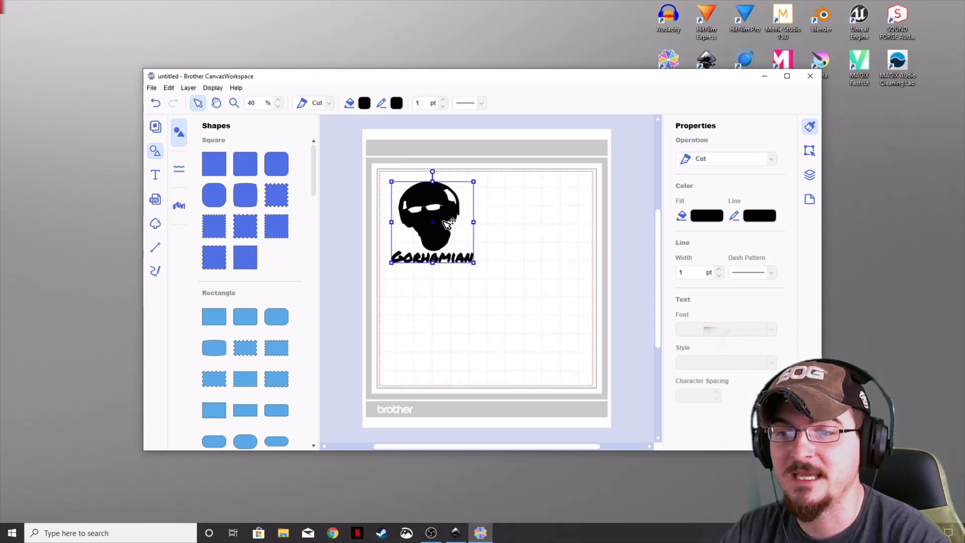
pyautogui.moveTo(448, 224); pyautogui.dragTo(445, 222)
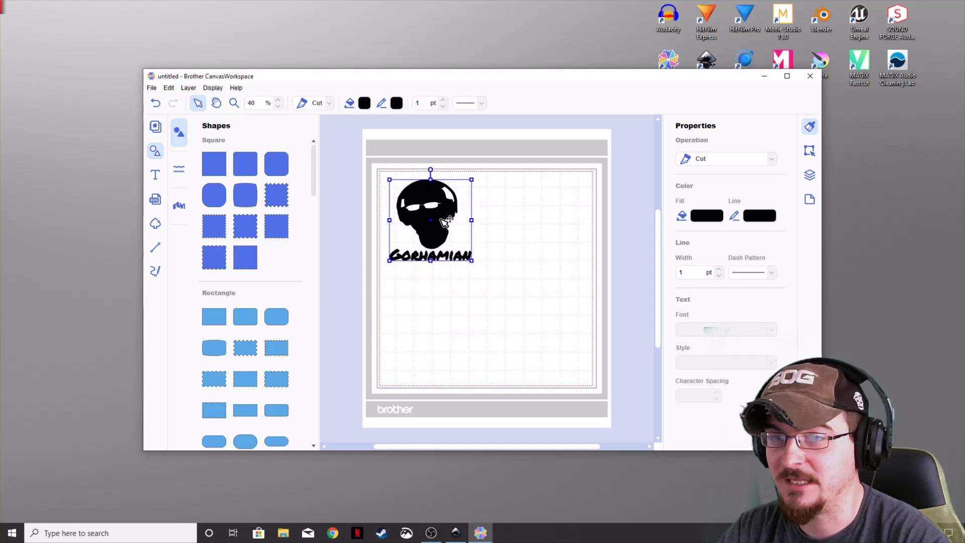
pyautogui.moveTo(444, 221); pyautogui.dragTo(444, 223)
pyautogui.click(525, 224)
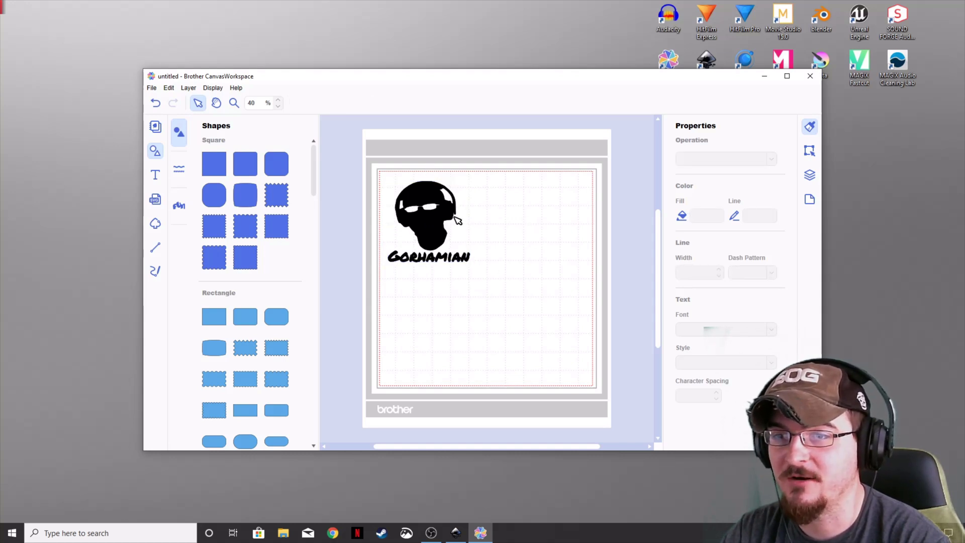
pyautogui.moveTo(523, 294); pyautogui.dragTo(378, 190)
# Step: Transfer the logo as an FCM file via the Internet and confirm the machine-ready message
pyautogui.click(151, 88)
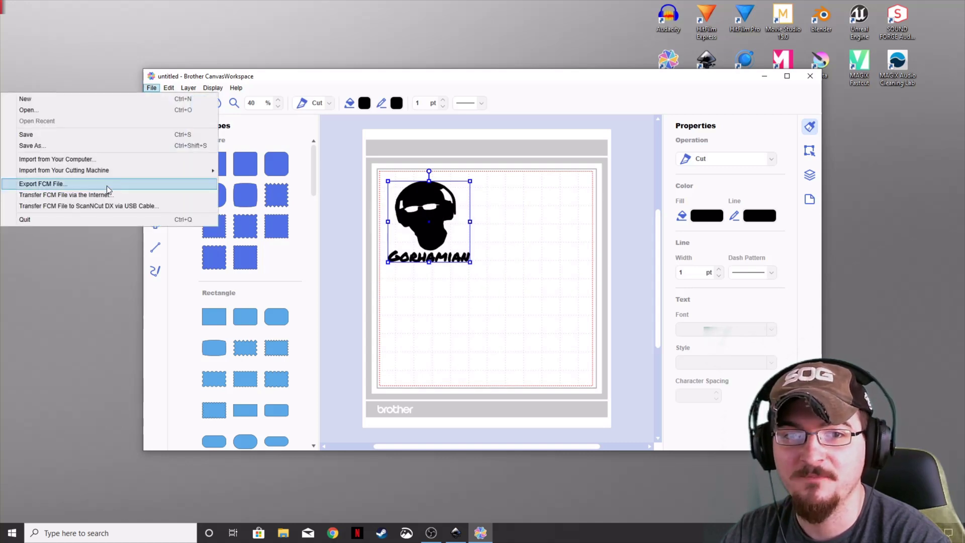
pyautogui.click(95, 197)
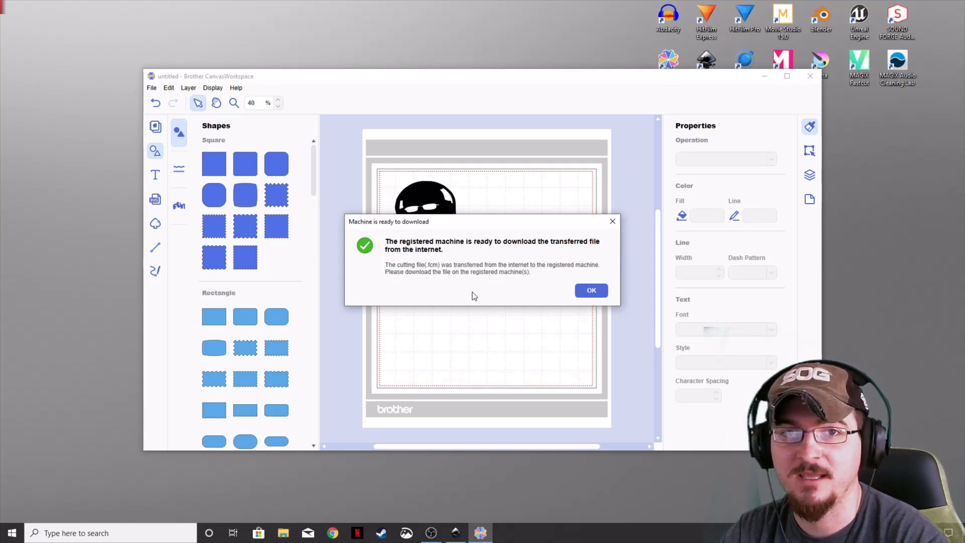
pyautogui.click(591, 292)
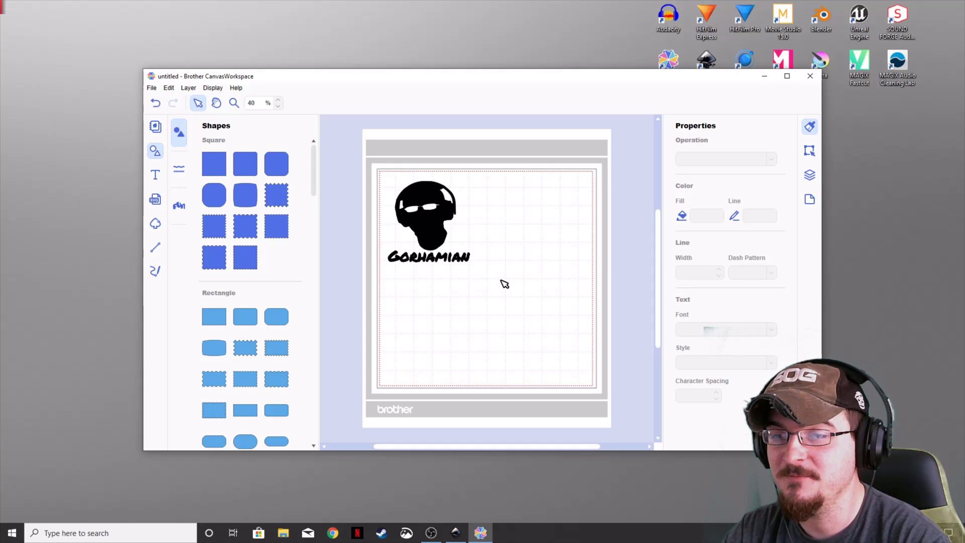